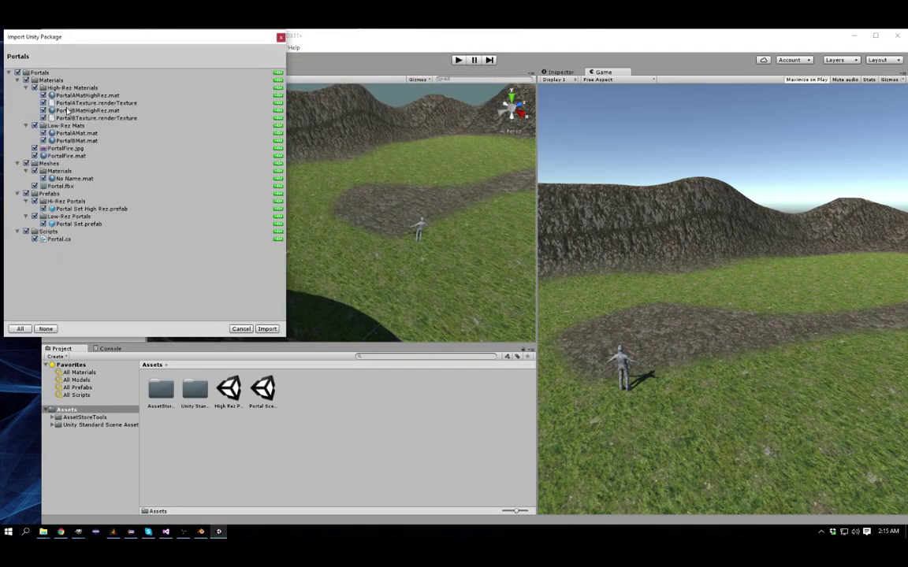
- Import the whole Portals package and expand its Prefabs folder in the project assets
left_click(271, 330)
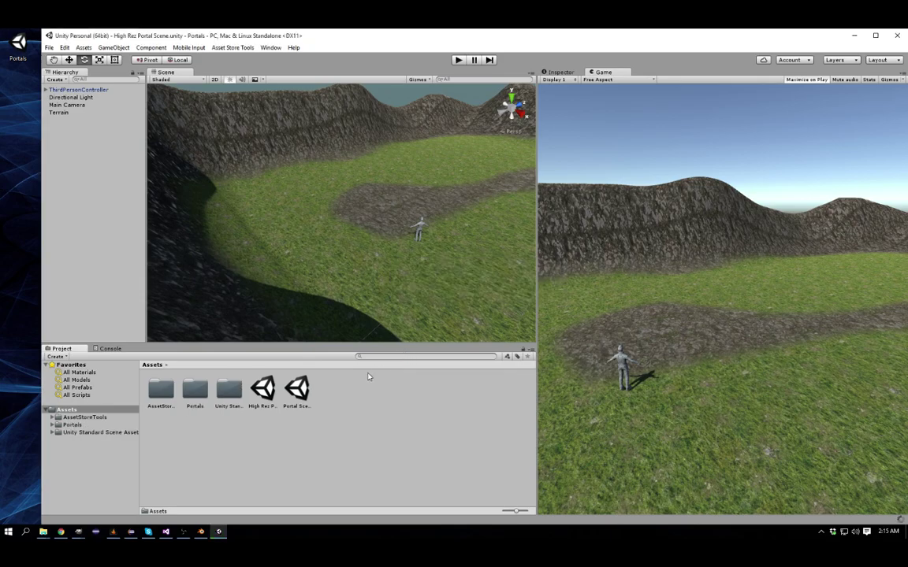
left_click(79, 417)
left_click(73, 427)
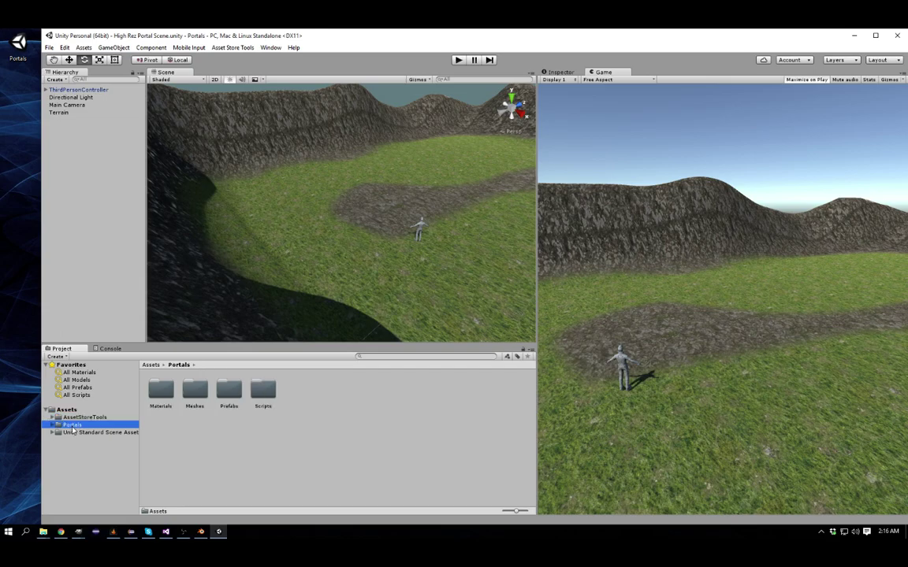
left_click(52, 426)
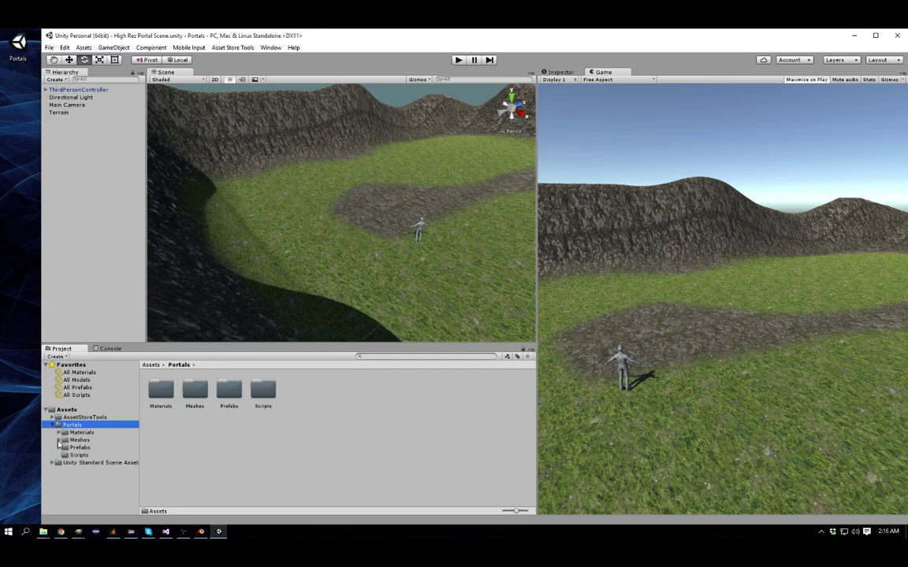
left_click(59, 448)
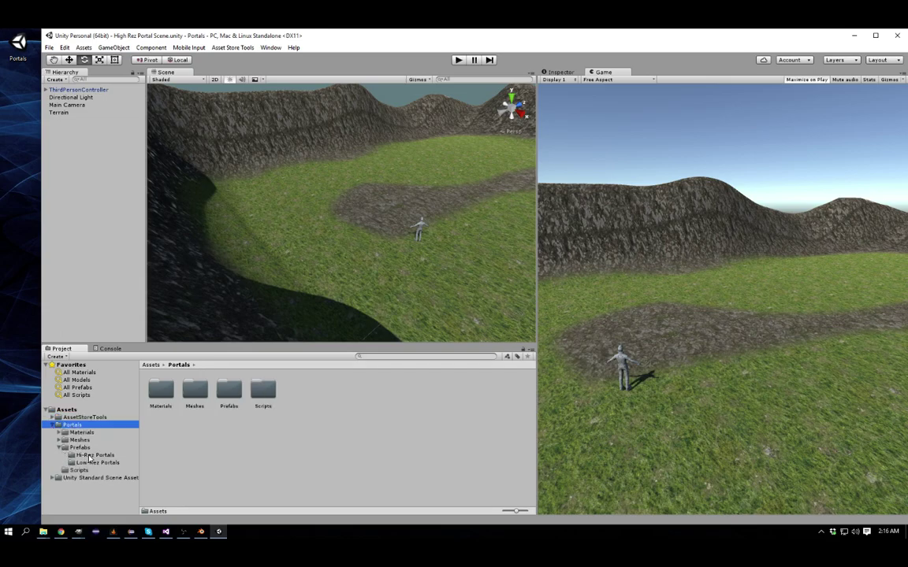
- Place the high-resolution portal set prefab from the Hi-Rez Portals folder on the terrain near the dirt patch
left_click(92, 457)
left_click(92, 463)
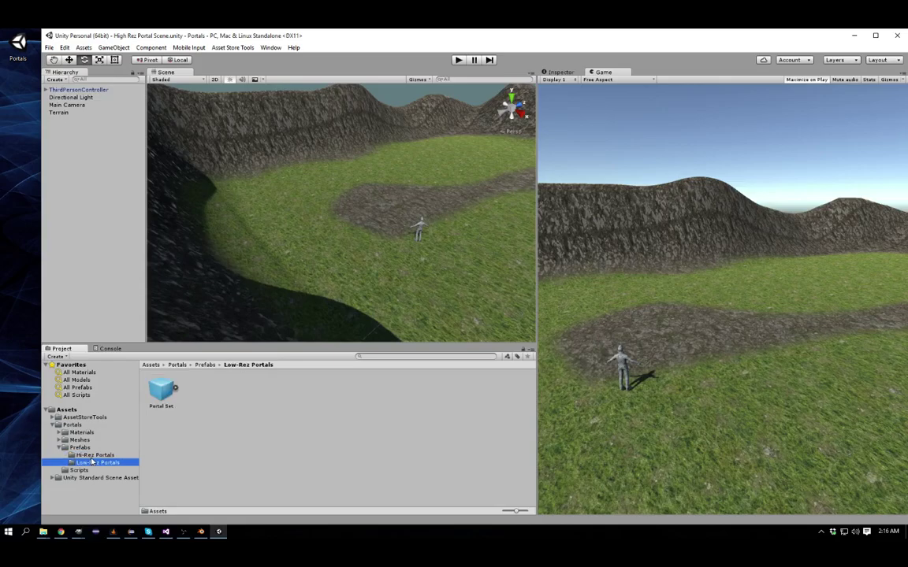
left_click(92, 455)
left_click_drag(161, 390, 372, 205)
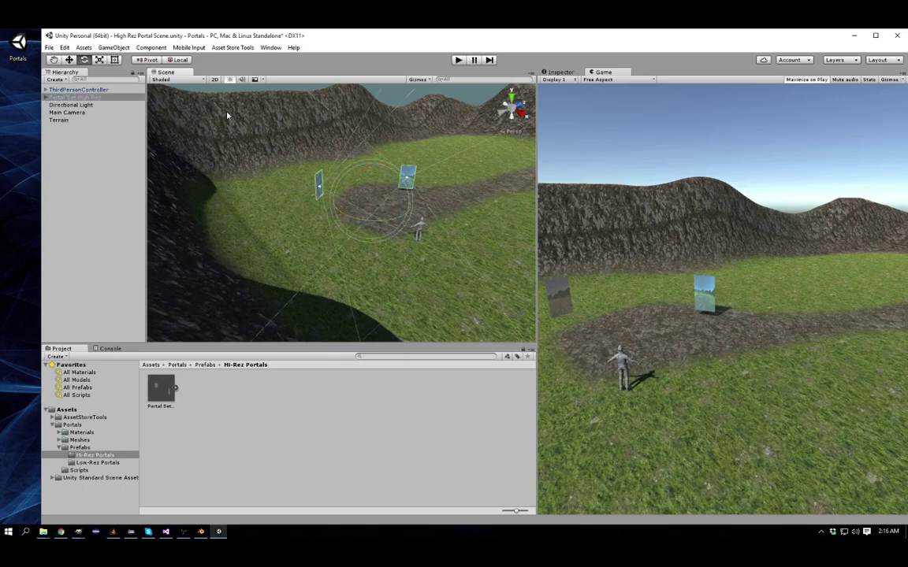
- Expand Portal Set High Rez and examine which destination portal is assigned to Portal A and to Portal B
left_click(46, 99)
left_click(72, 105)
left_click(71, 115)
left_click(67, 105)
left_click(67, 112)
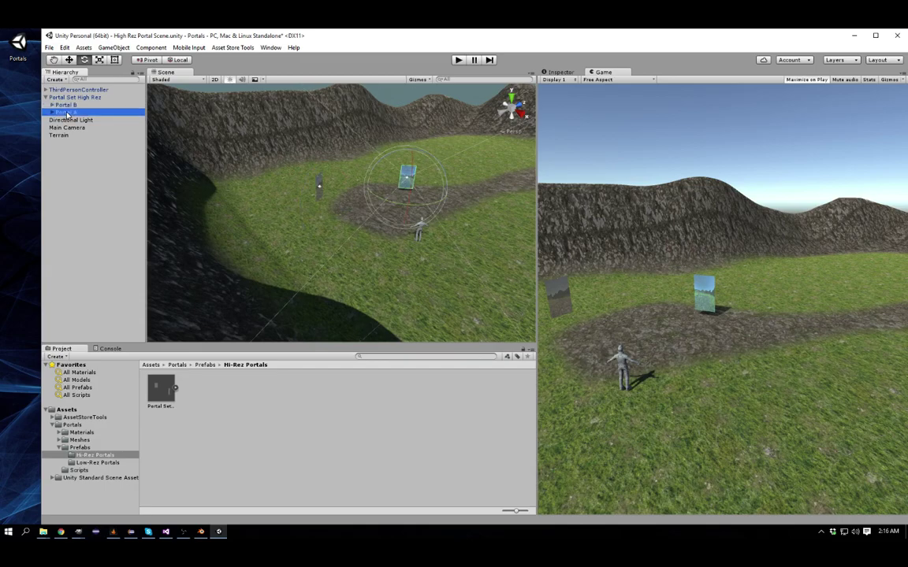
left_click(563, 72)
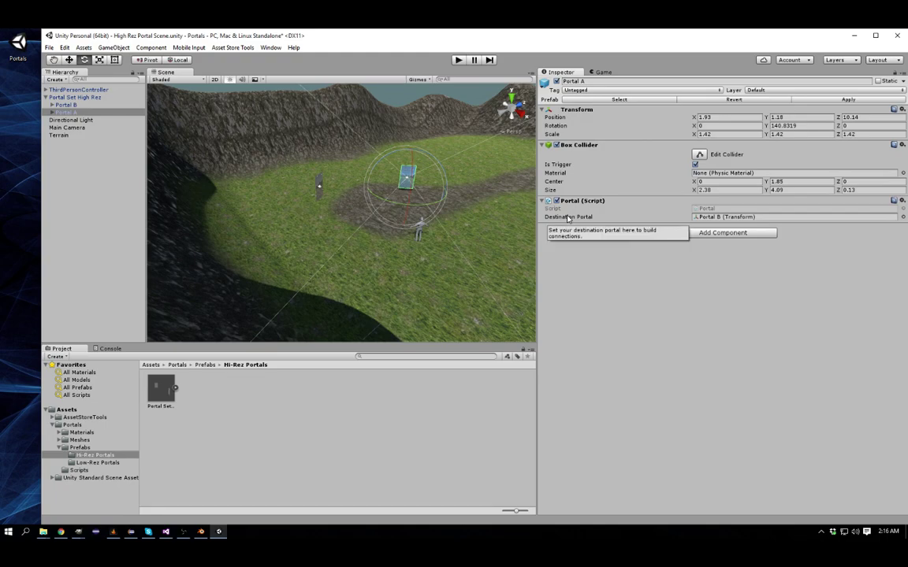
left_click(713, 217)
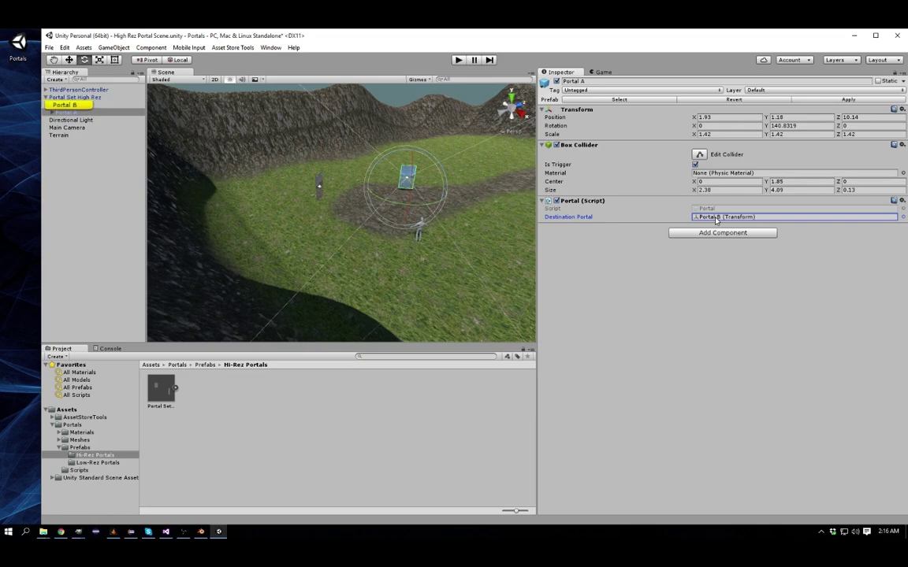
left_click(63, 104)
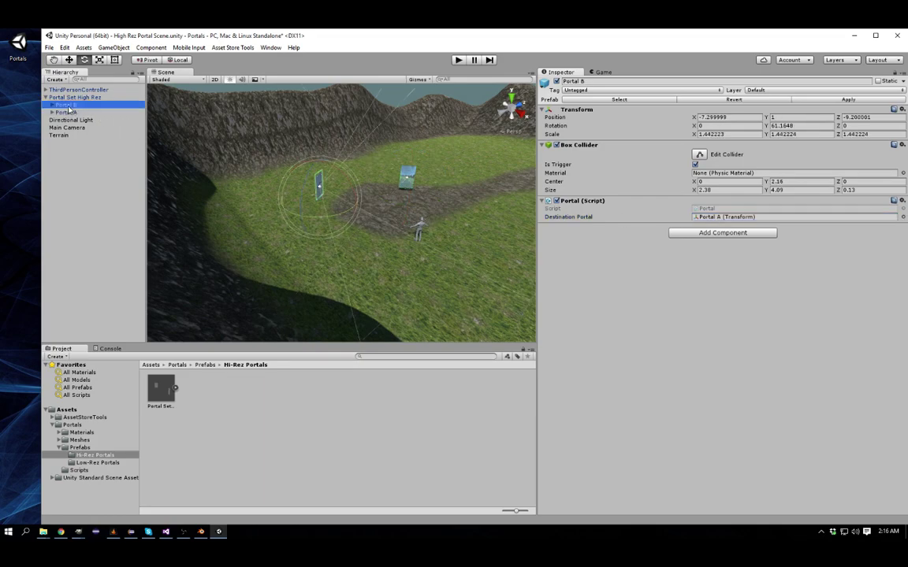
left_click(709, 216)
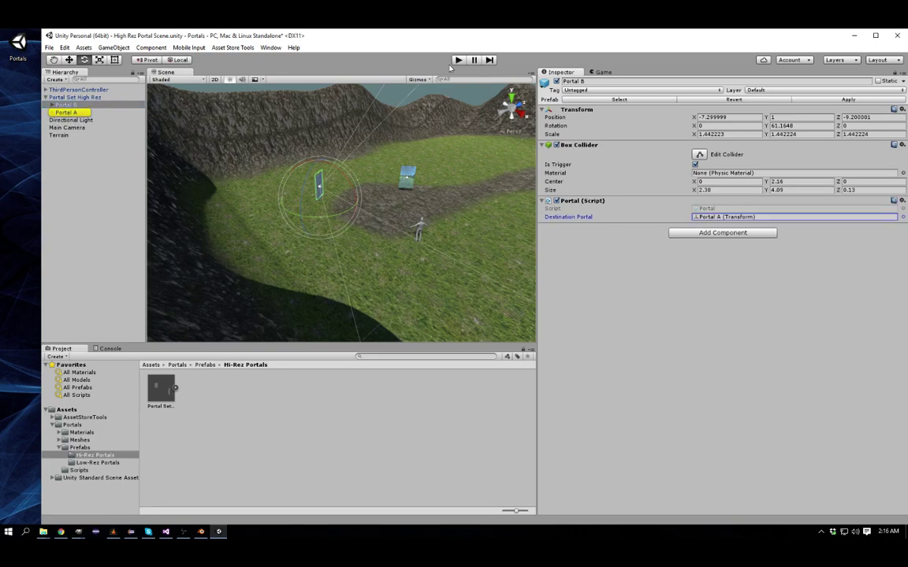
- Play-test the scene by walking the character into the portals, and stop play mode
left_click(605, 73)
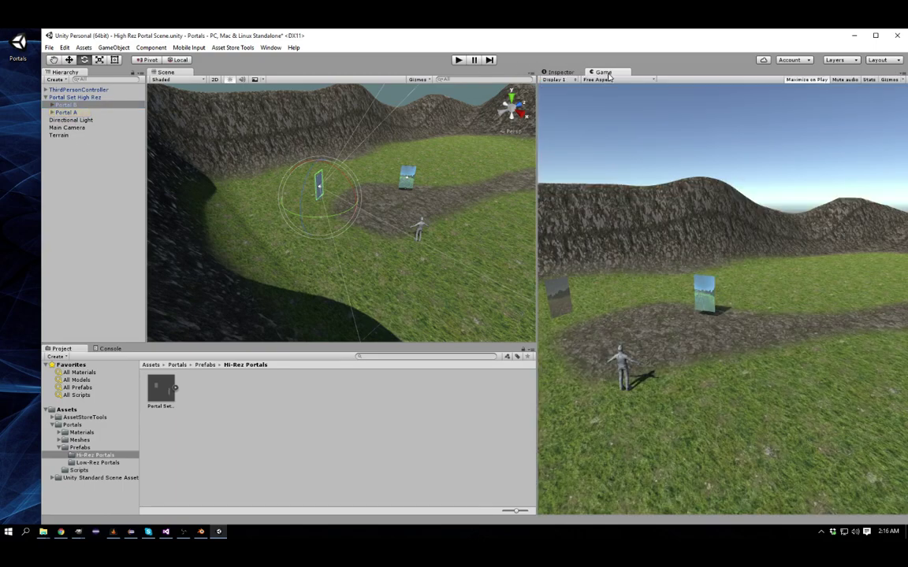
left_click(459, 61)
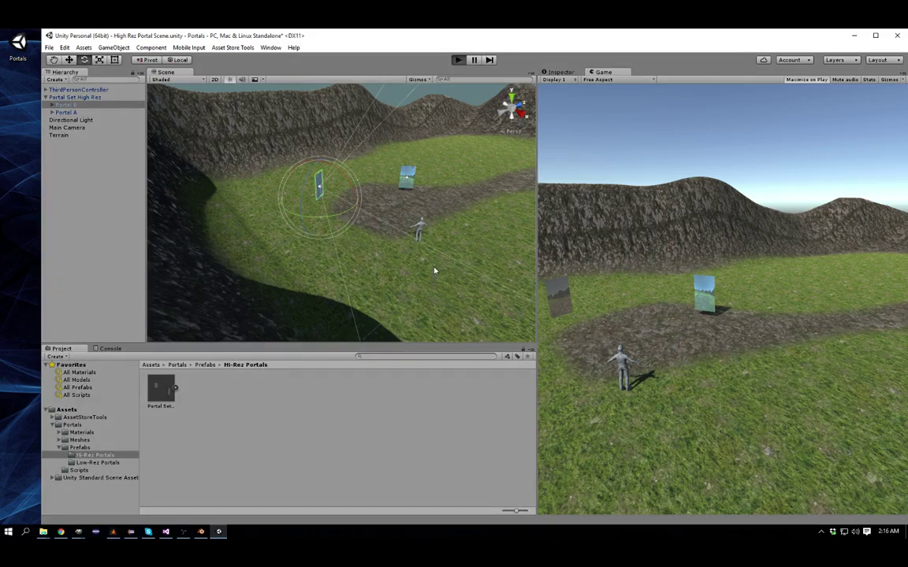
key("a")
key("w")
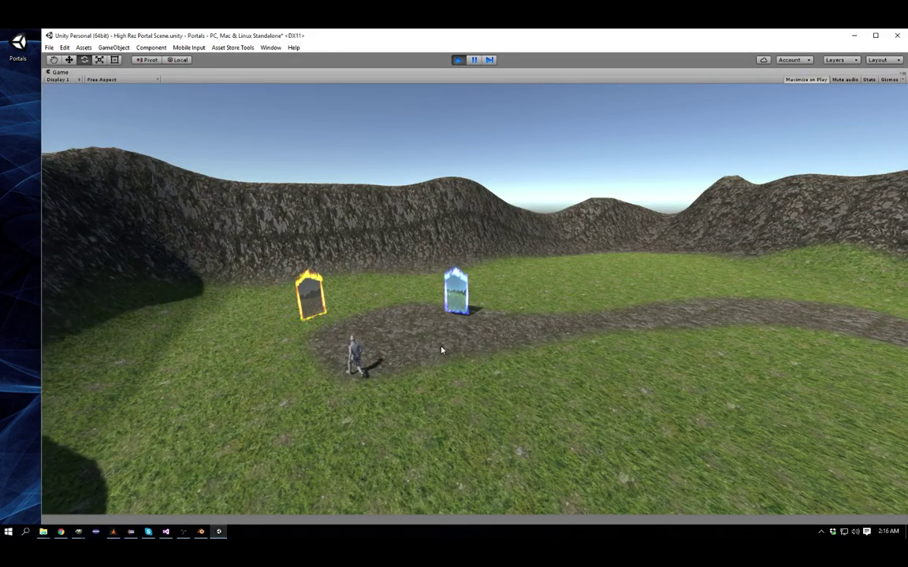
key("a")
key("w")
key("w")
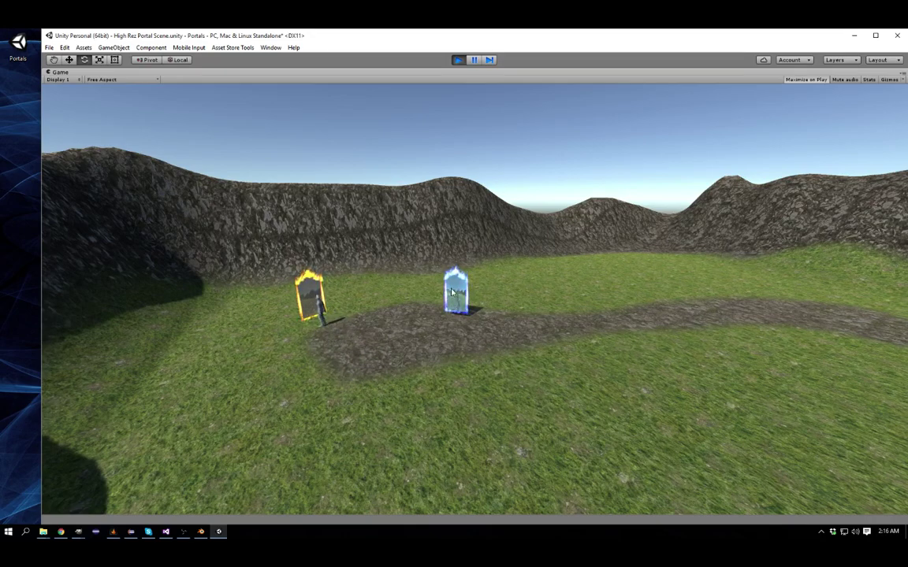
key("w")
key("w")
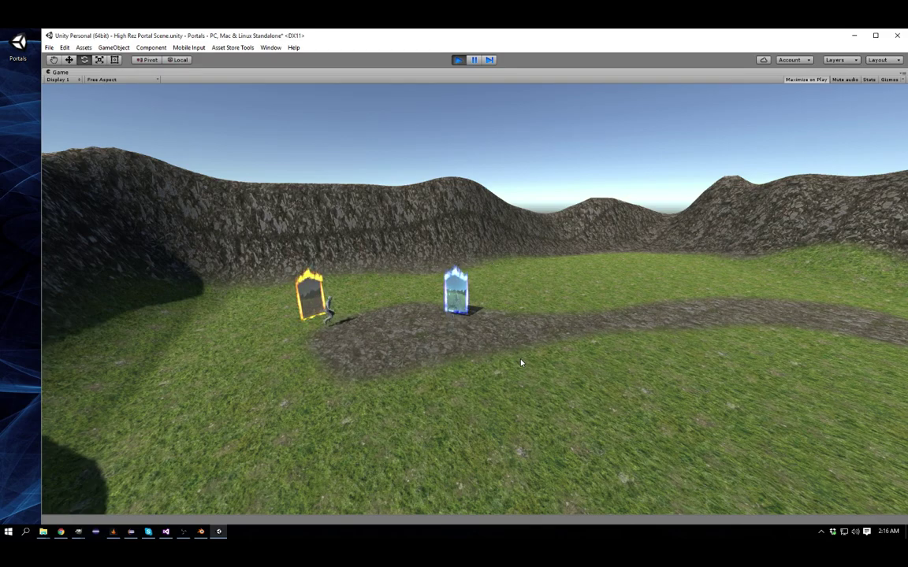
key("w")
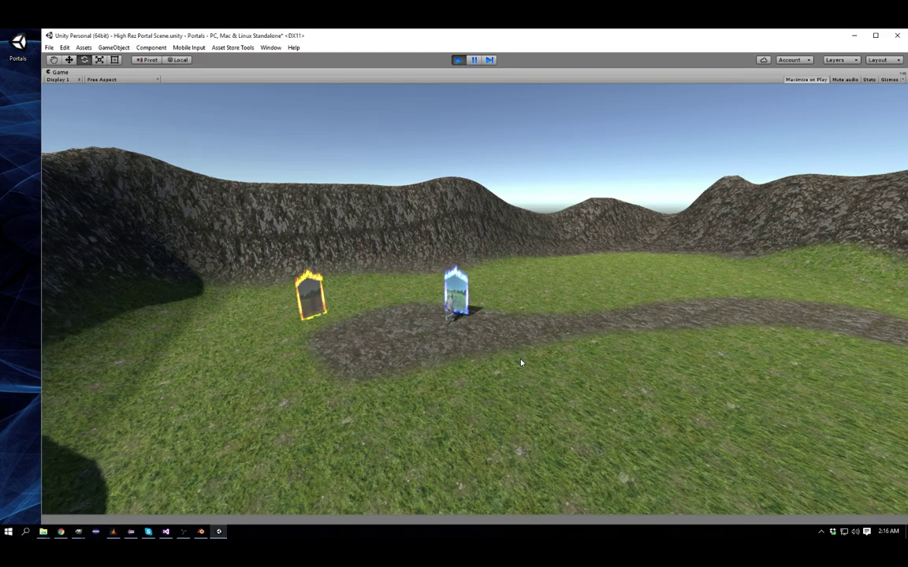
key("w")
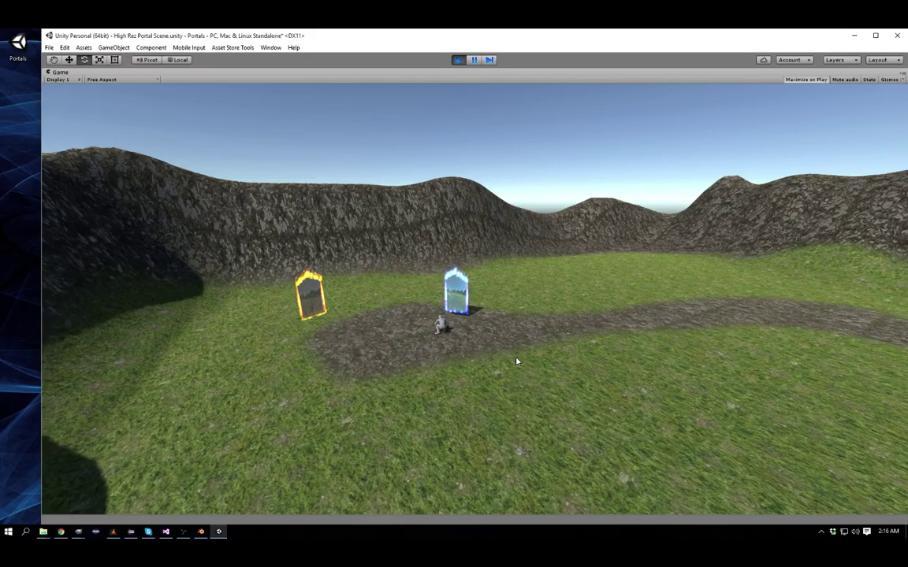
left_click(458, 60)
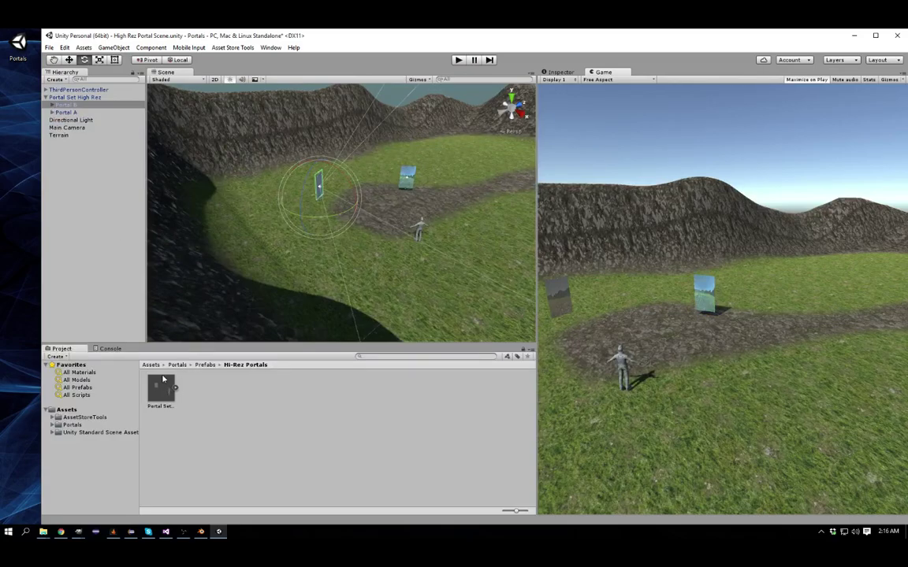
- Duplicate Portal A three times within Portal Set High Rez
left_click(64, 112)
key("ctrl+d")
key("ctrl+d")
key("ctrl+d")
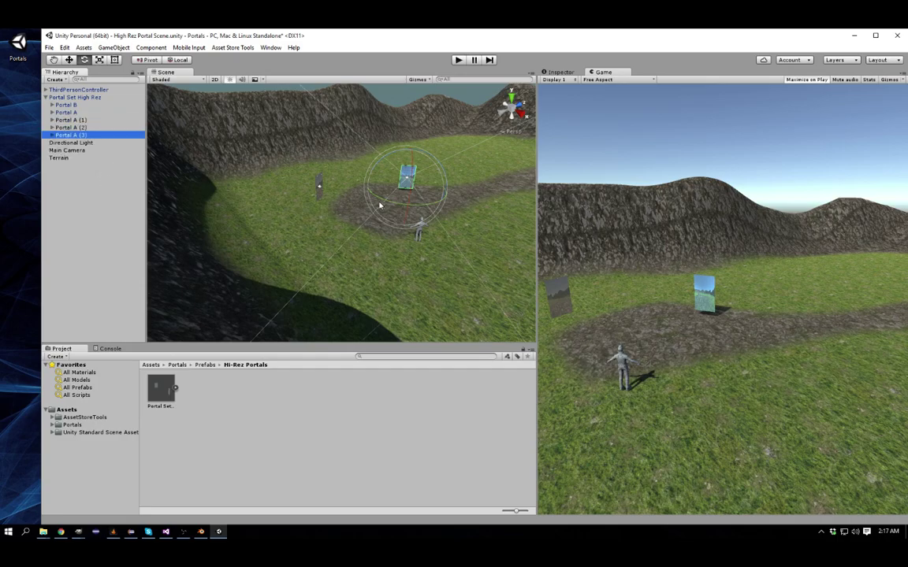
- Move Portal A (3) to about X 21.3, Z -13.6 and Portal A (2) to about X 12.4, Z -18.6
key("w")
left_click_drag(392, 165, 410, 254)
left_click(79, 127)
left_click_drag(377, 189, 323, 258)
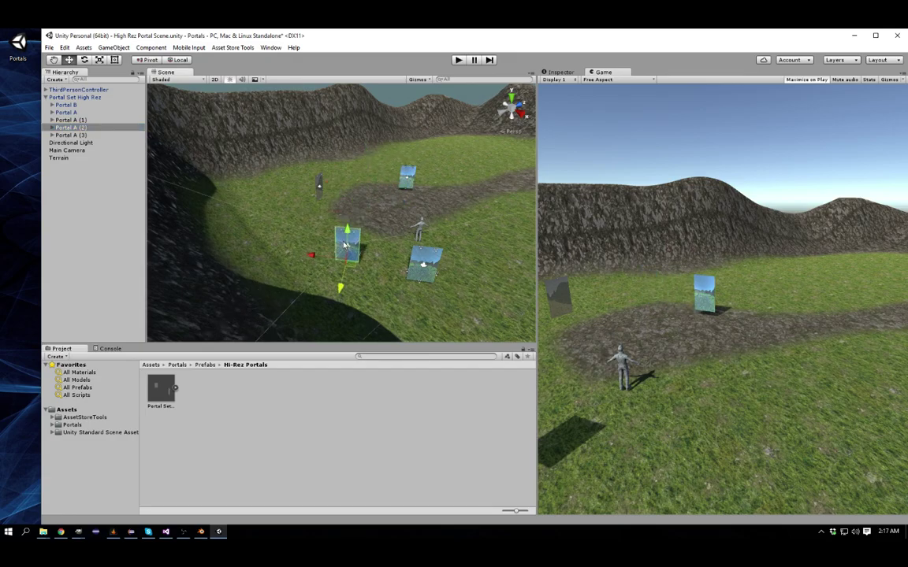
- Move Portal A (1) to about X 23.2, Z 6.2 and rotate it to about 205° around Y
left_click(79, 120)
left_click_drag(409, 205, 346, 209)
key("e")
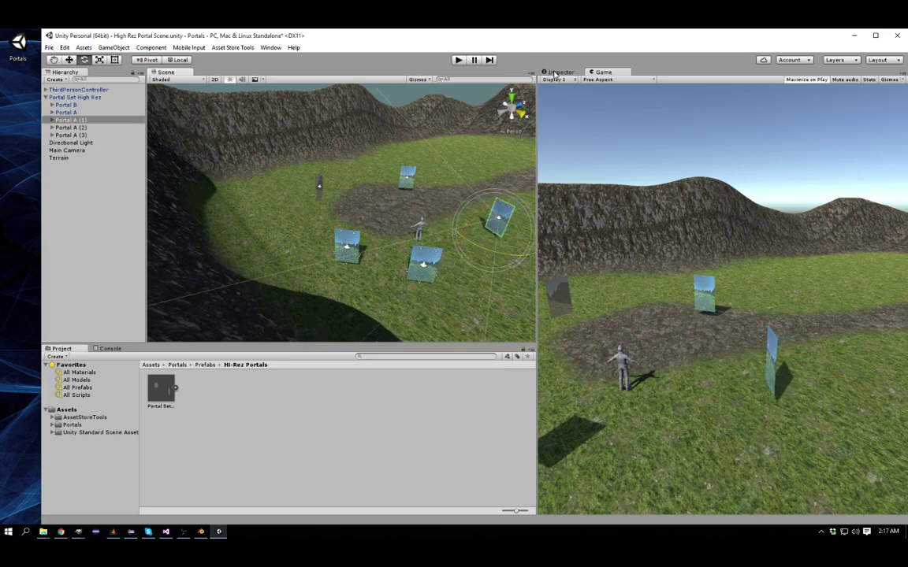
- Set the Destination Portal of Portal A (1) to Portal A (2)
left_click(558, 72)
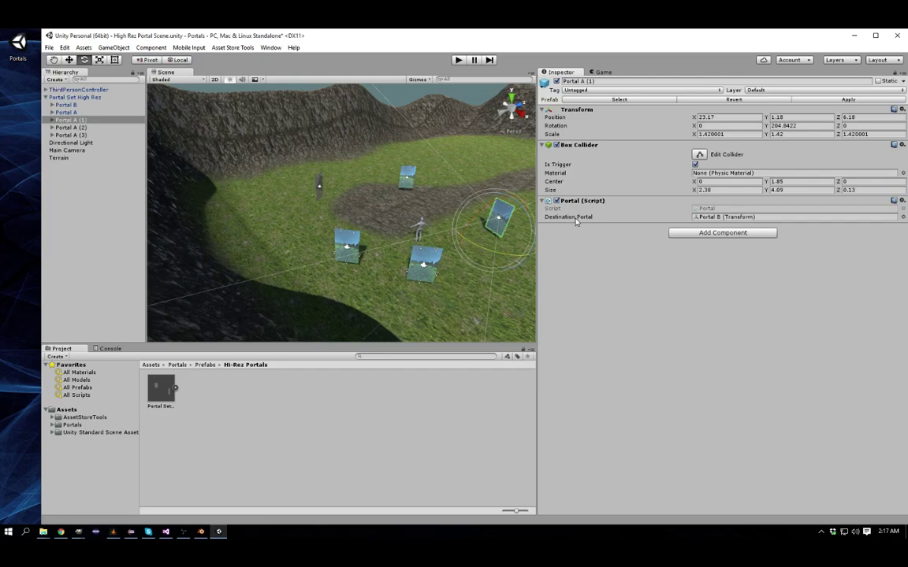
mouse_move(576, 223)
left_click(719, 217)
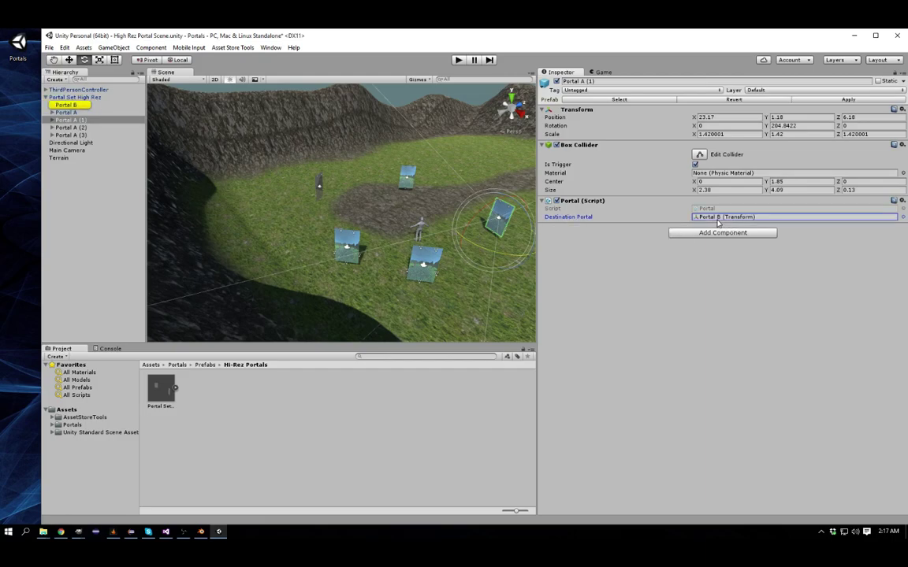
left_click(81, 128)
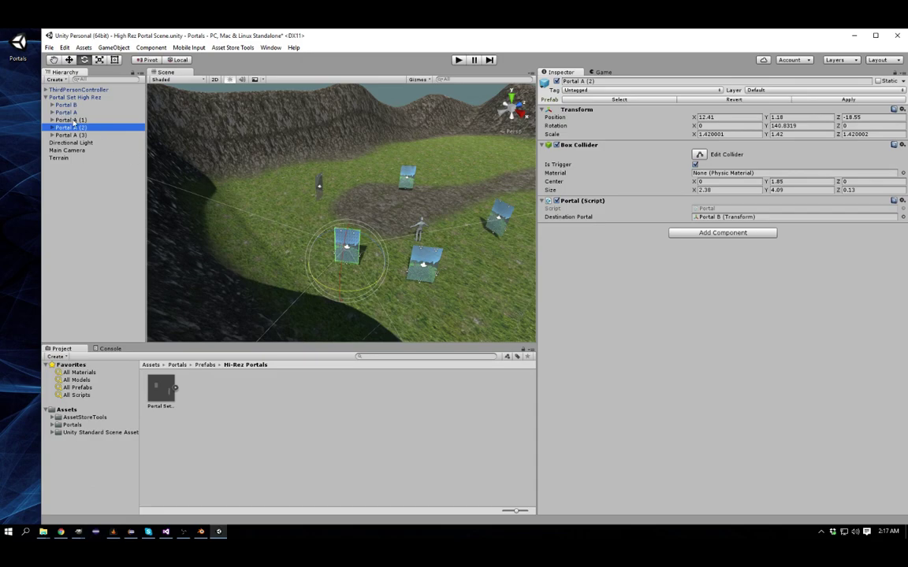
left_click(74, 121)
left_click_drag(71, 128, 711, 221)
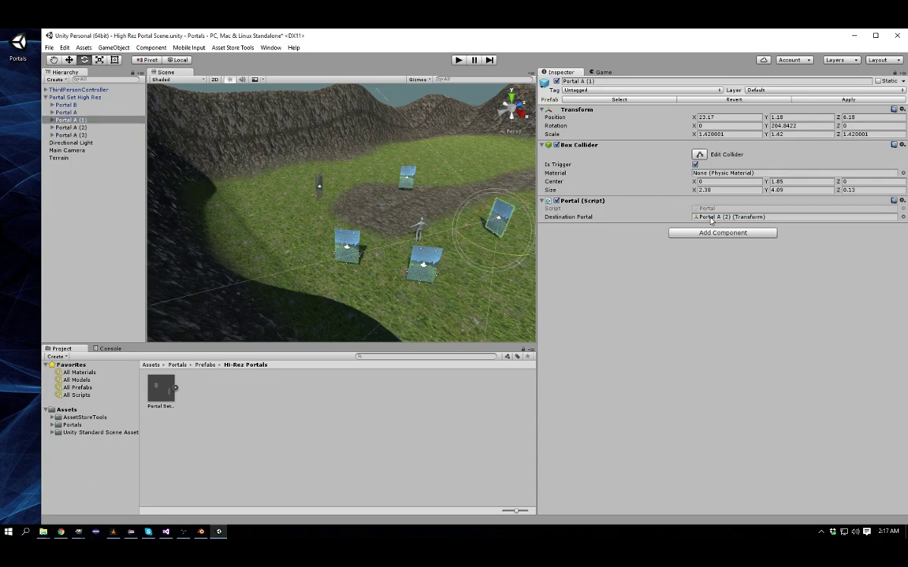
- Set the Destination Portal of Portal A (3) to Portal A (2)
left_click(73, 135)
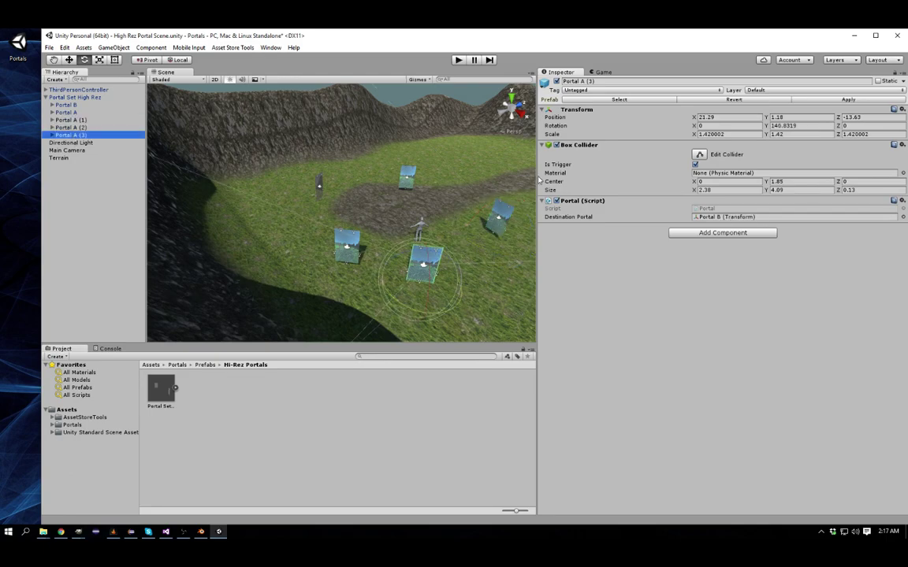
left_click(73, 127)
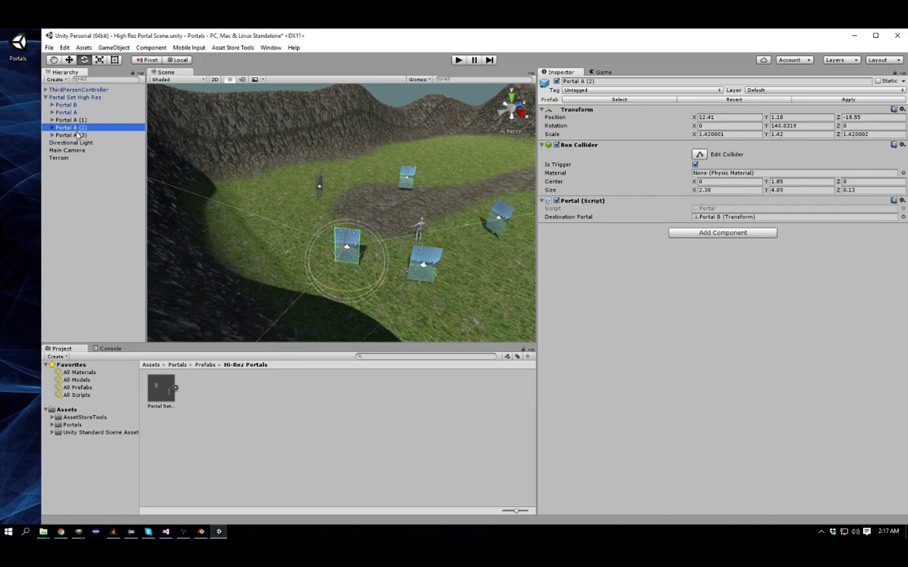
left_click(75, 136)
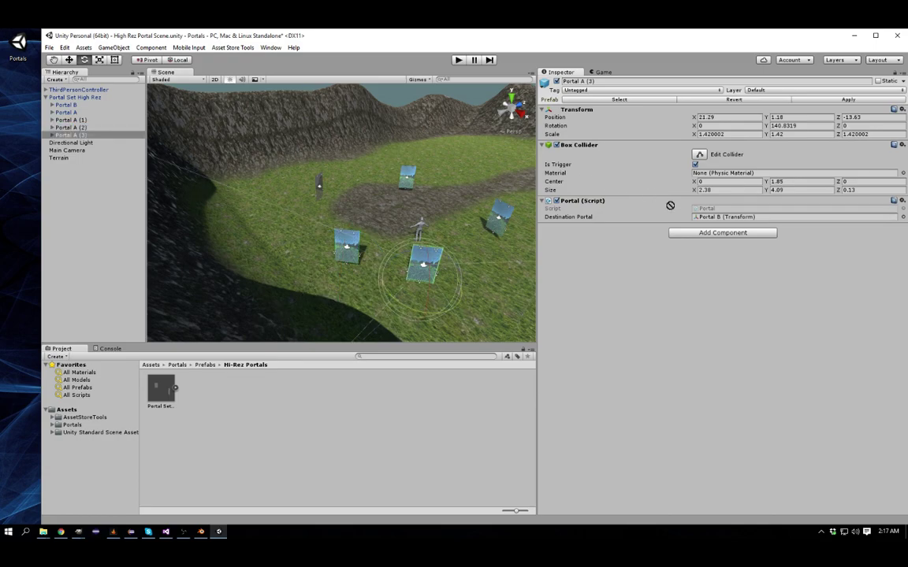
left_click_drag(710, 222, 717, 218)
- Review the destination portal assignments of Portal A (1), Portal A (2) and Portal A (3)
left_click(499, 217)
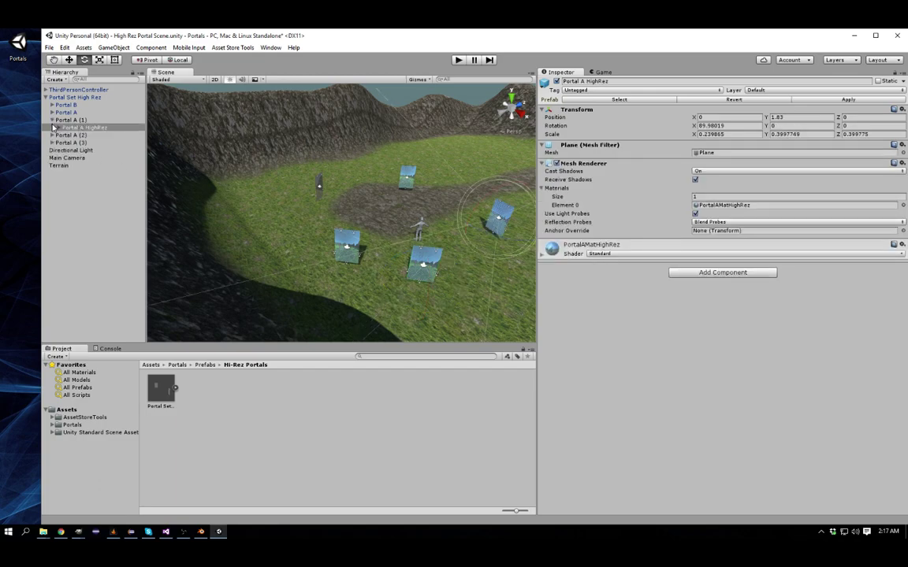
left_click(52, 120)
left_click(67, 120)
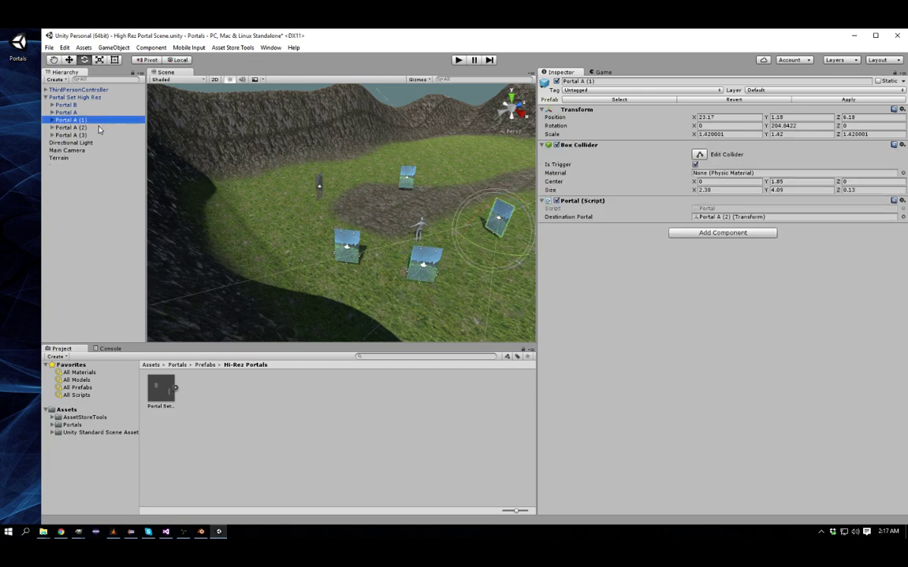
left_click(78, 127)
left_click(80, 135)
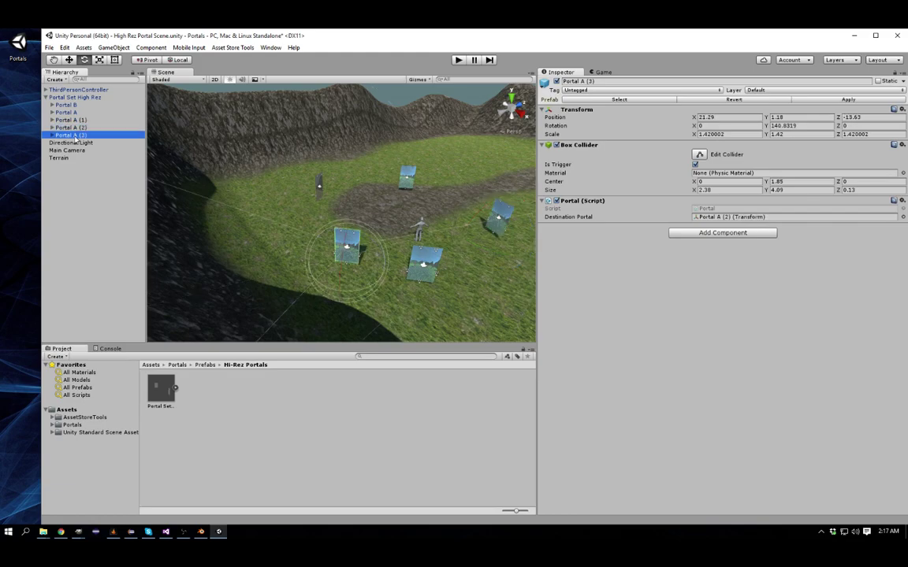
left_click(81, 120)
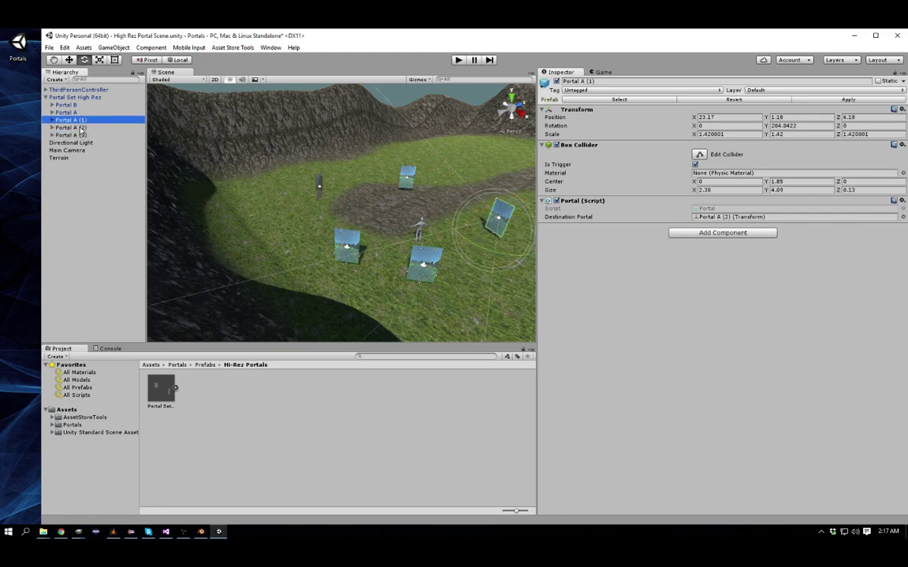
left_click(81, 128)
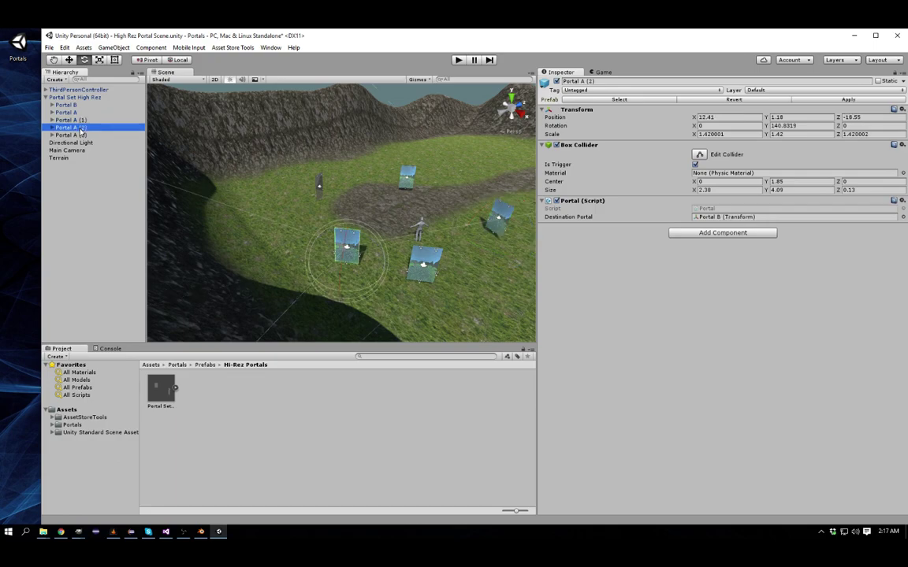
left_click(82, 136)
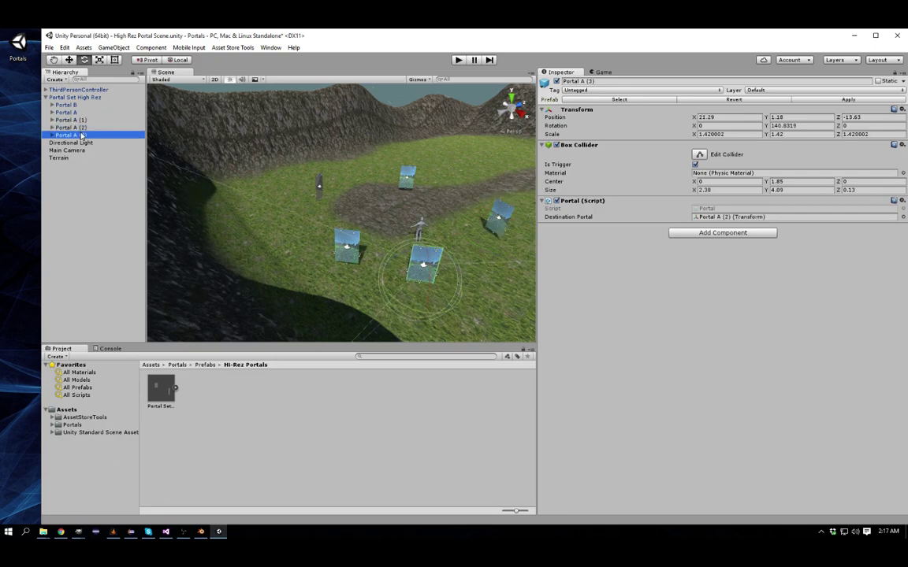
- Set the Destination Portal of Portal A (1) to Portal A (3) and that of Portal A (2) to Portal A (1)
left_click(80, 121)
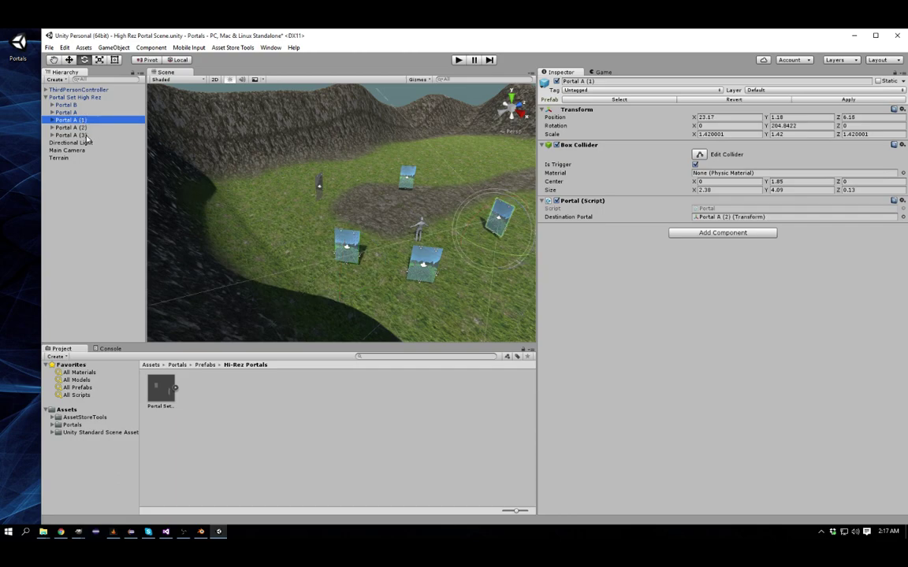
left_click_drag(82, 136, 718, 218)
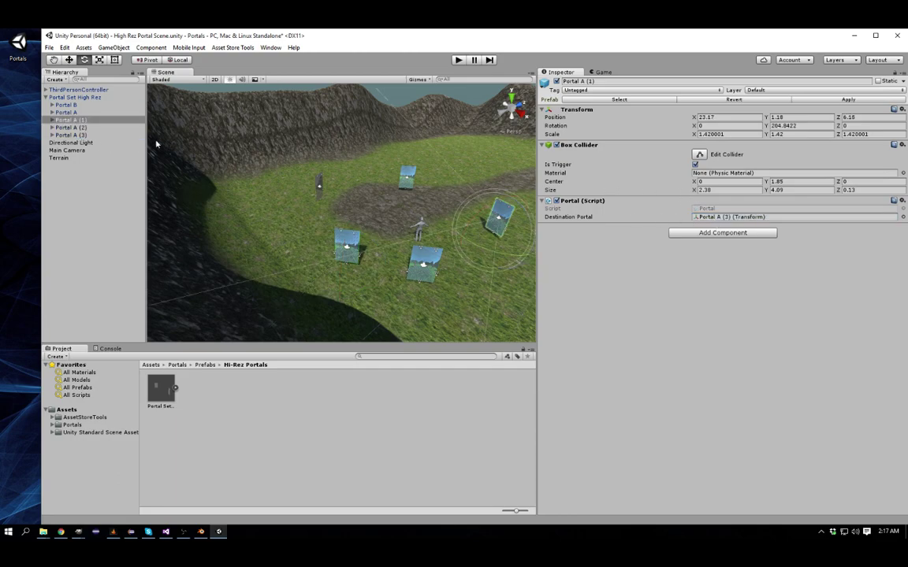
left_click(78, 135)
left_click(76, 128)
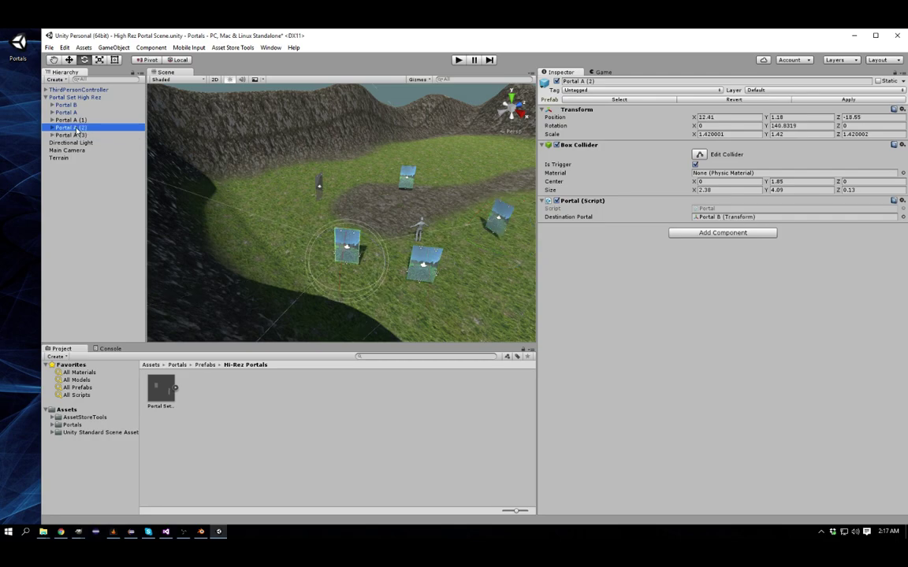
left_click_drag(72, 120, 709, 217)
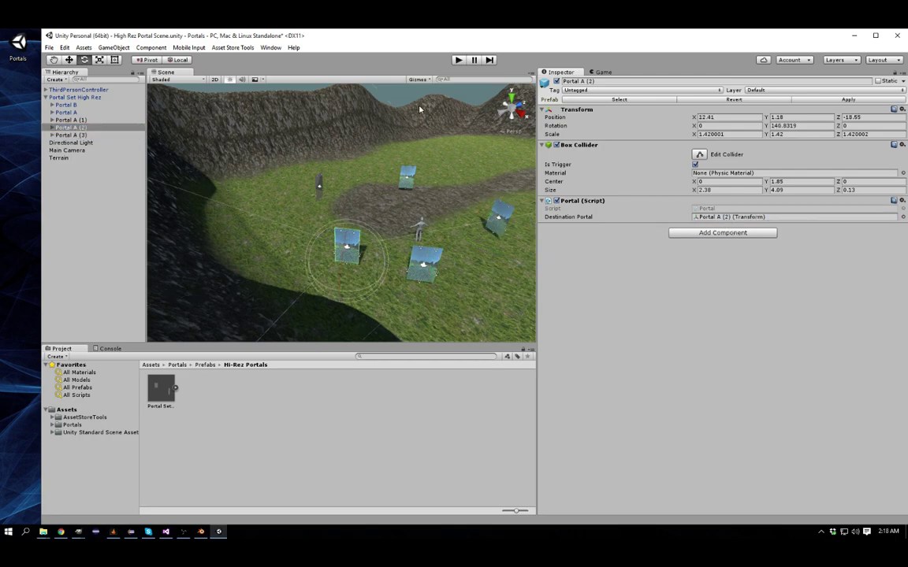
left_click_drag(69, 119, 780, 218)
- Play the scene and run the character through the linked blue portals to test their destinations, ending with play mode stopped
left_click(458, 60)
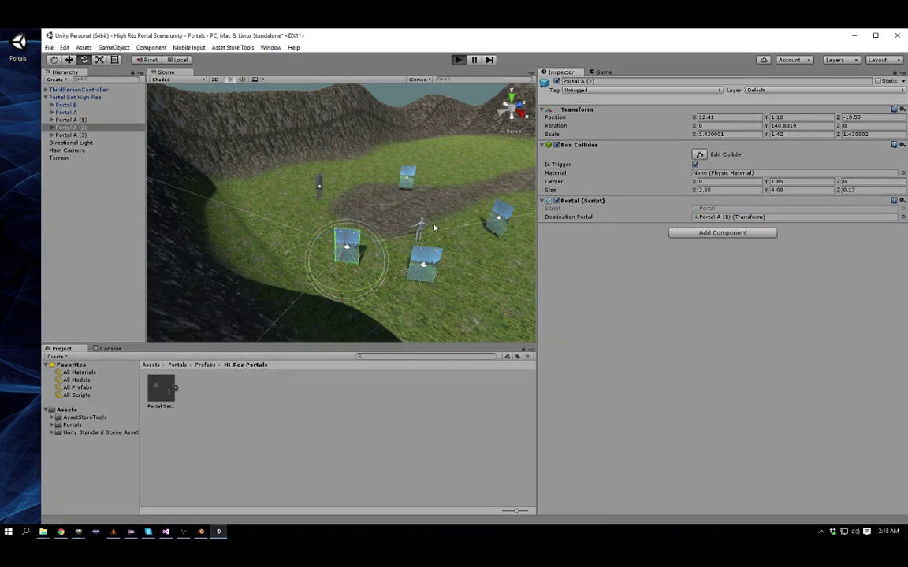
key("s")
key("a")
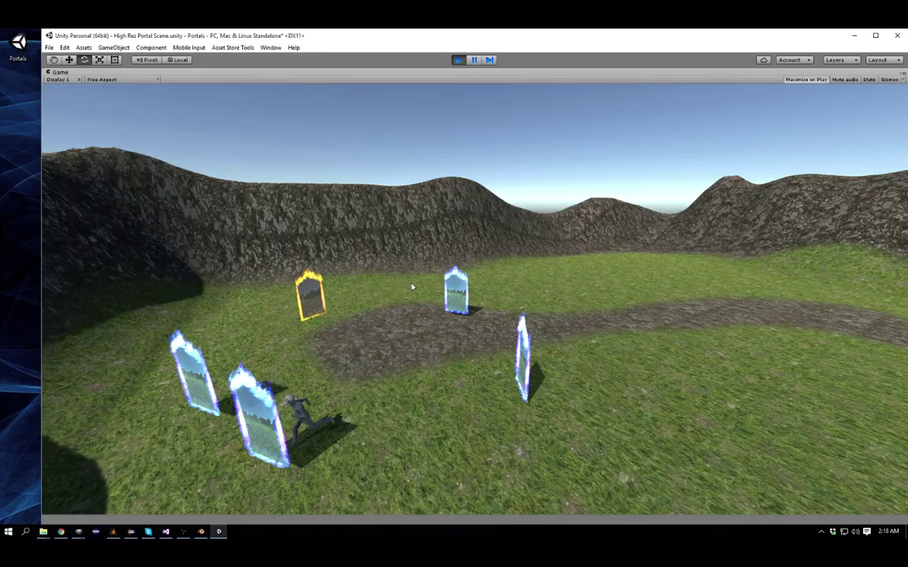
key("d")
key("d")
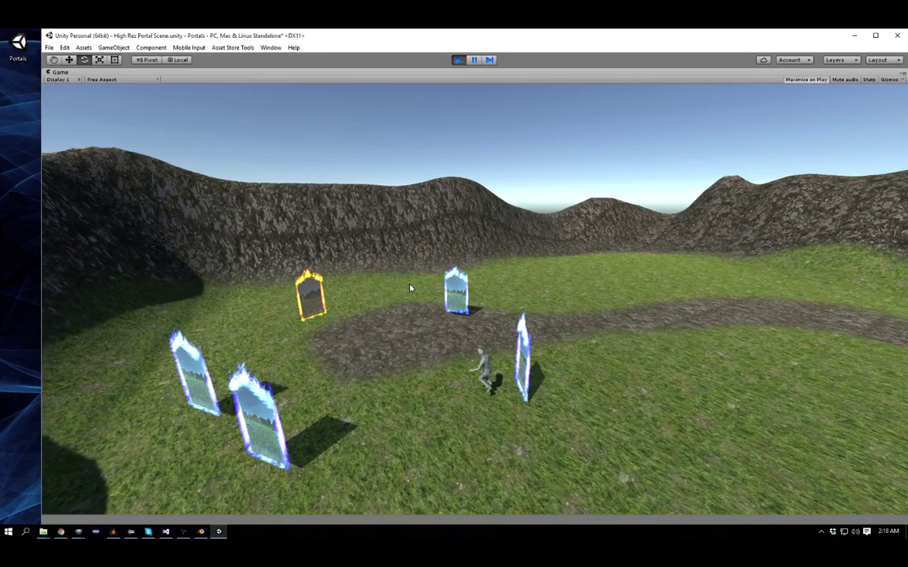
key("d")
key("w")
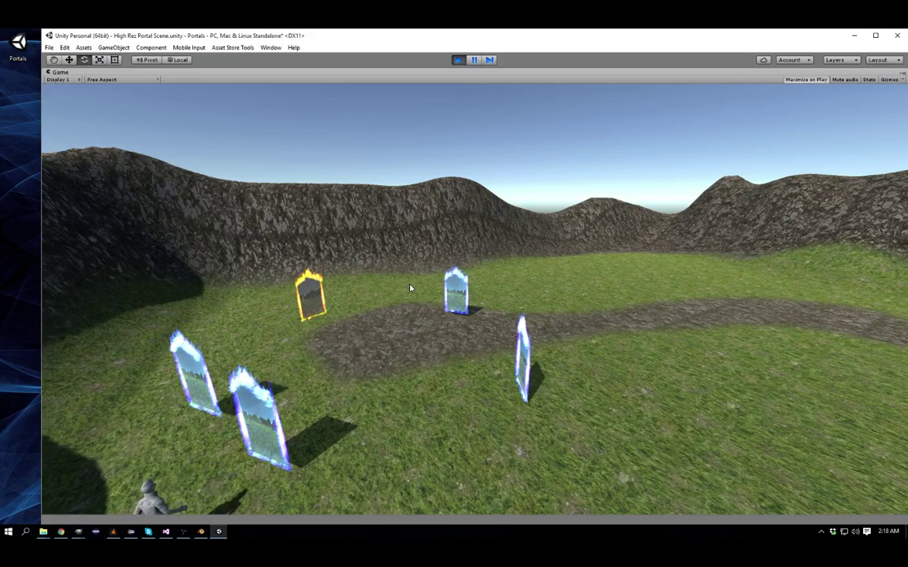
key("w")
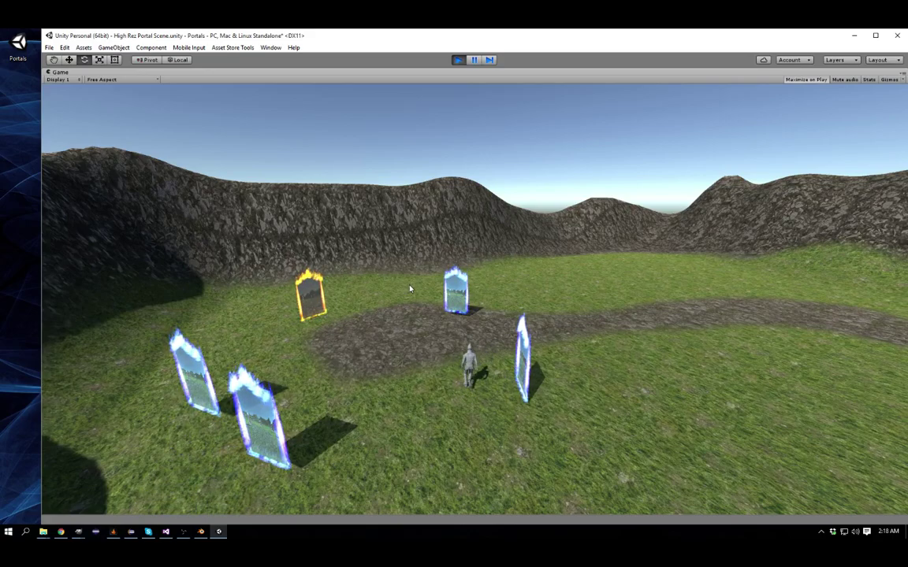
key("w")
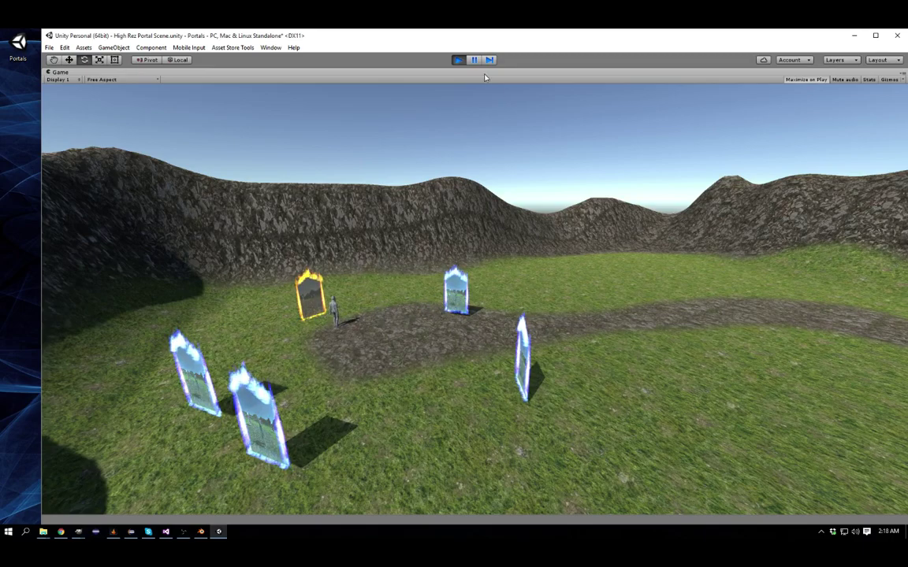
left_click(458, 60)
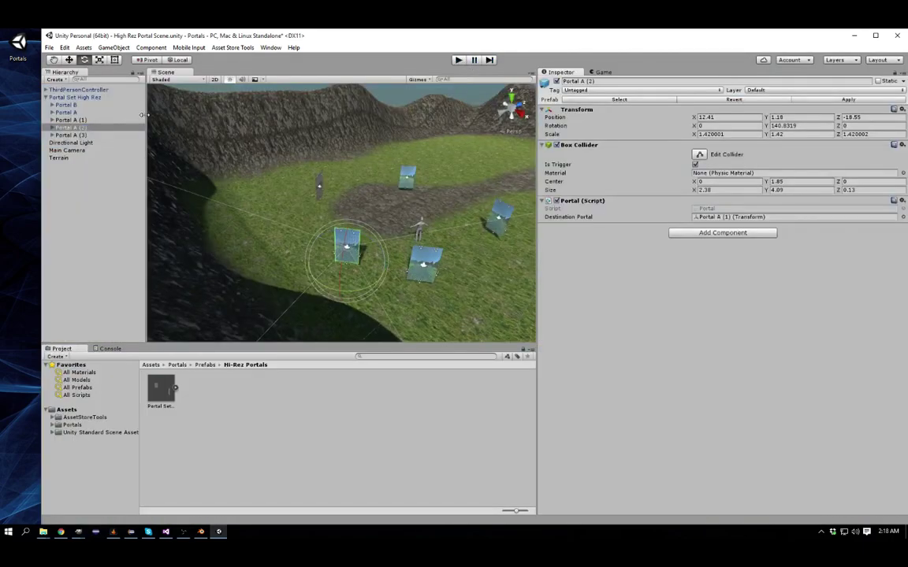
- Replace Portal Set High Rez in the scene with the Portal Set prefab from Low-Rez Portals, placed near the end of the dirt path
left_click(72, 98)
key("Delete")
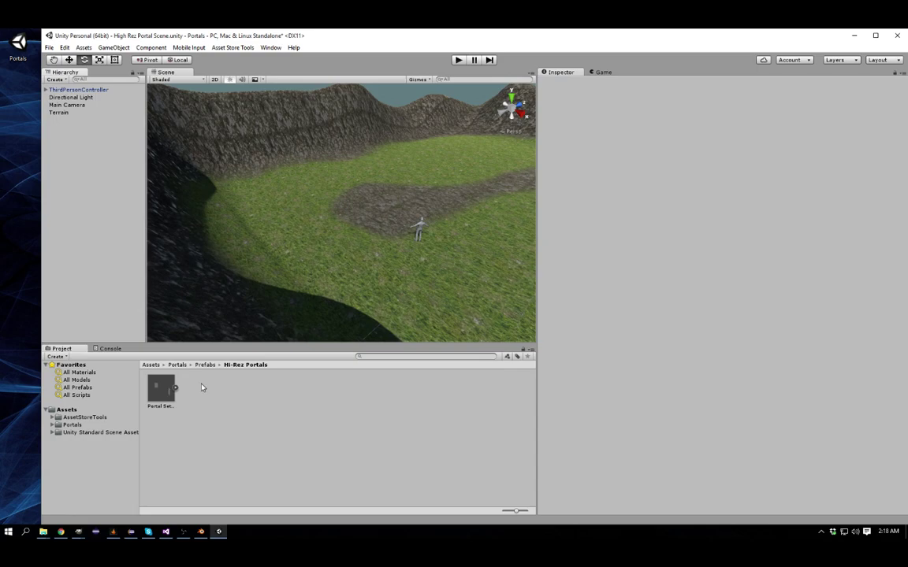
left_click(53, 424)
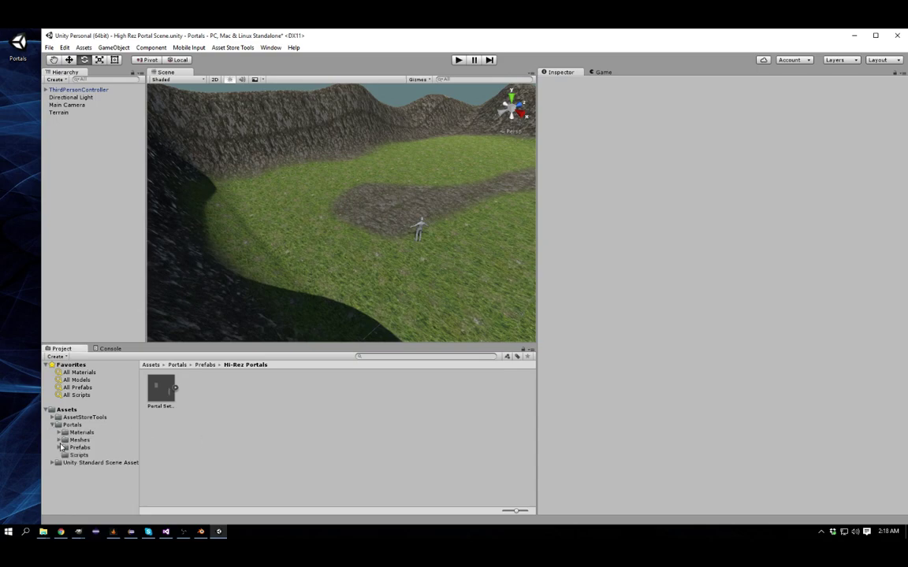
left_click(58, 449)
left_click(96, 463)
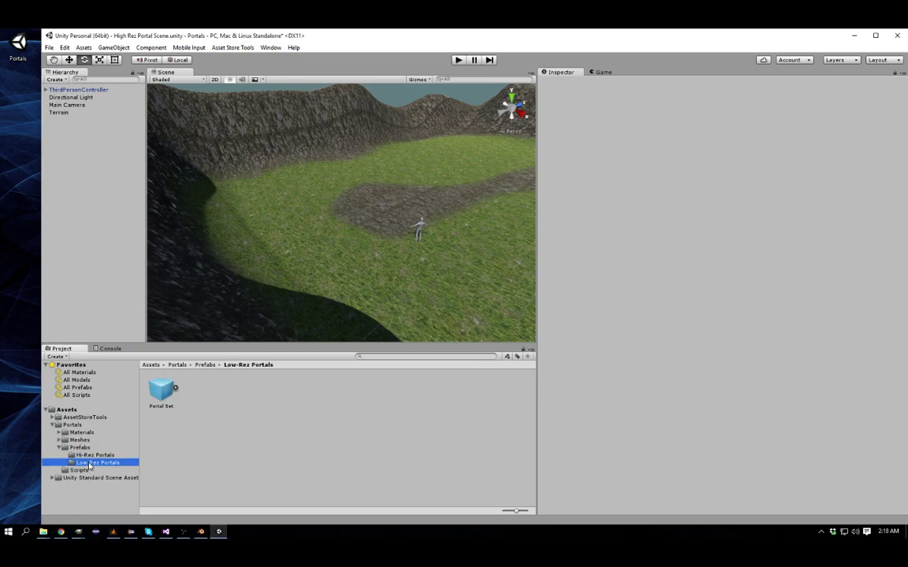
left_click(163, 394)
left_click_drag(162, 396, 354, 188)
- Check the Destination Portal assignments of Portal A and Portal B inside the low-resolution Portal Set
left_click(59, 97)
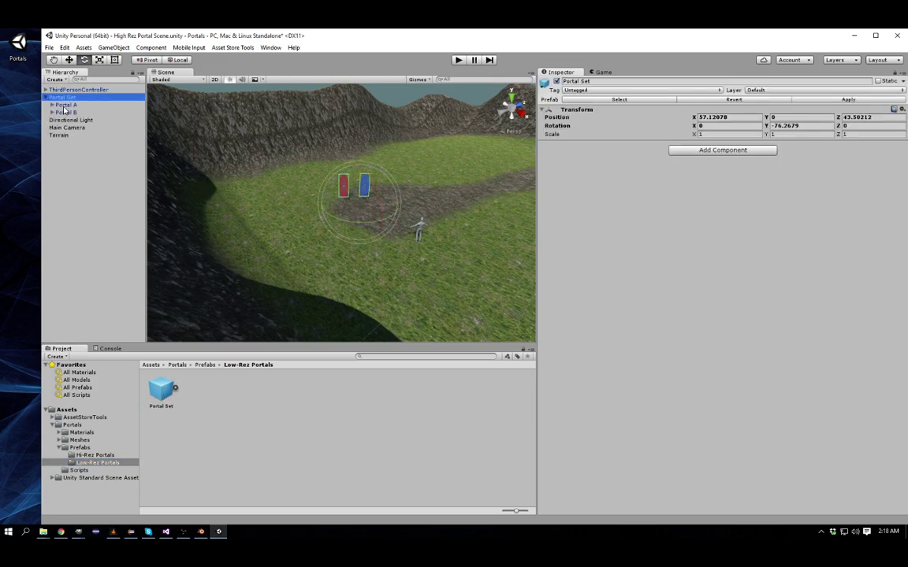
left_click(45, 97)
left_click(66, 105)
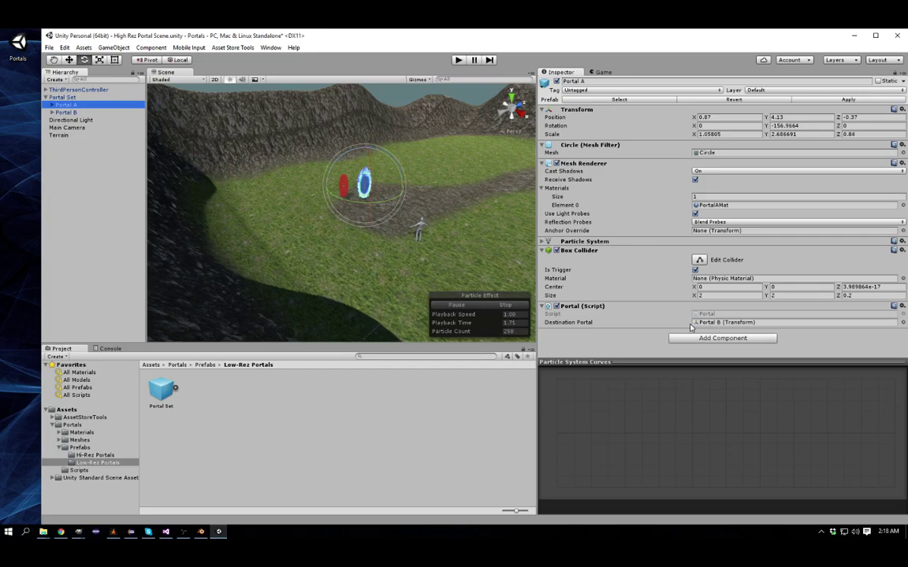
left_click(718, 323)
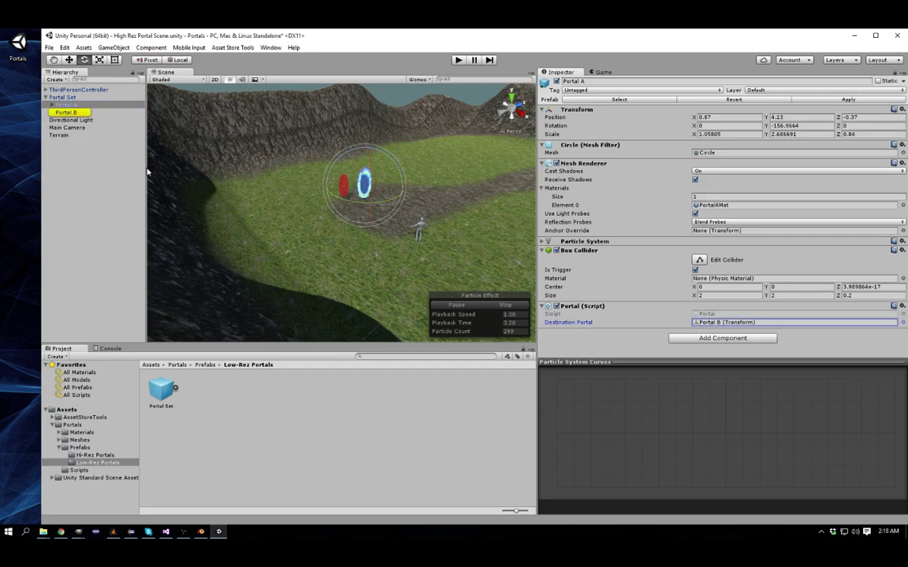
left_click(65, 113)
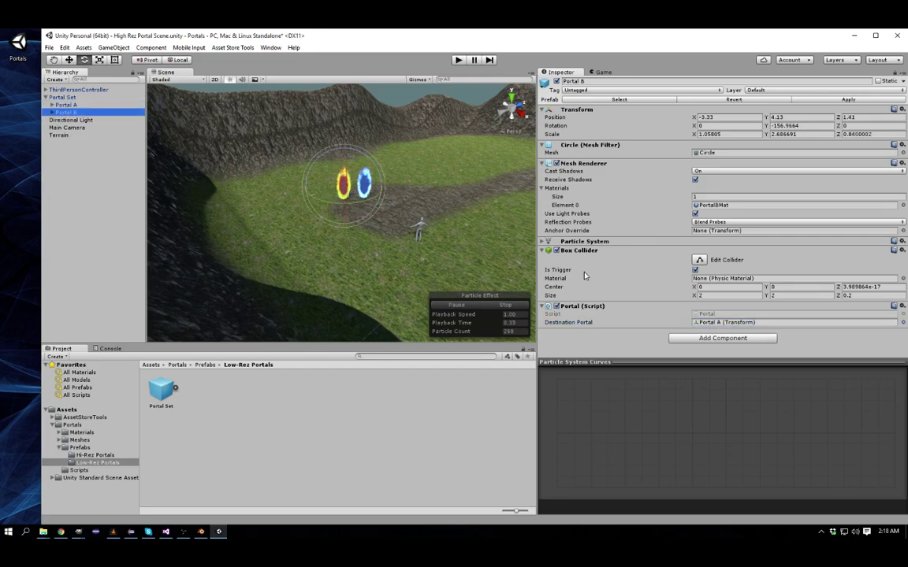
left_click(729, 322)
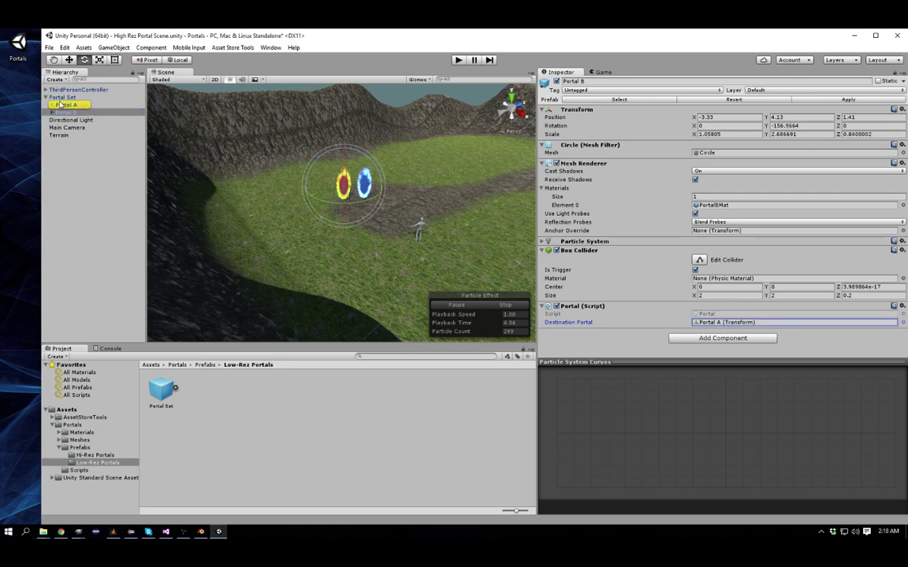
- Move Portal B to about X -17.7, Z 7.5 with a Y rotation of about -185°, and turn Portal A, raising it high above the grass
left_click_drag(334, 213, 304, 208)
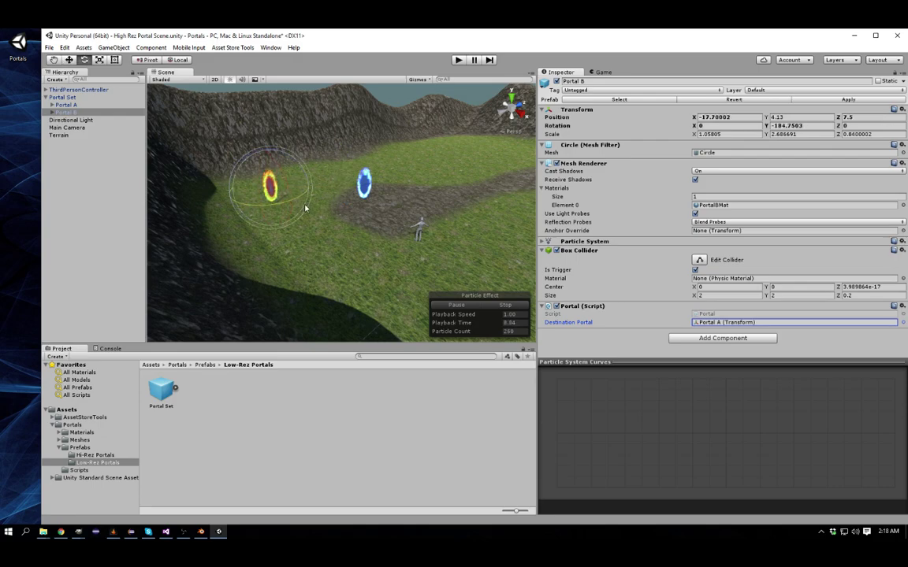
left_click(66, 104)
key("w")
key("e")
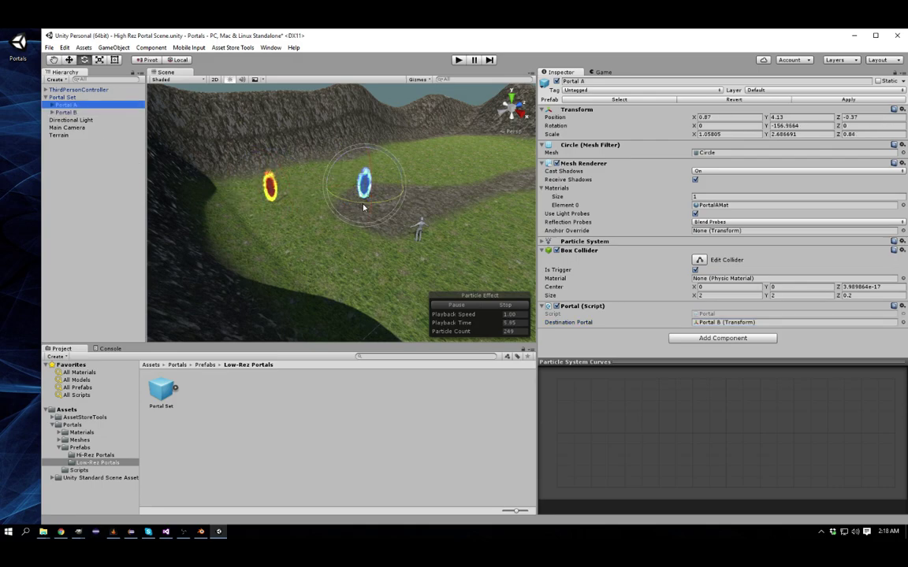
left_click_drag(325, 208, 304, 211)
key("w")
left_click_drag(366, 147, 366, 93)
left_click_drag(340, 143, 429, 143)
- Play the scene and run the character through the low-resolution red portal to test teleporting to the raised blue one, and stop play mode
left_click(457, 60)
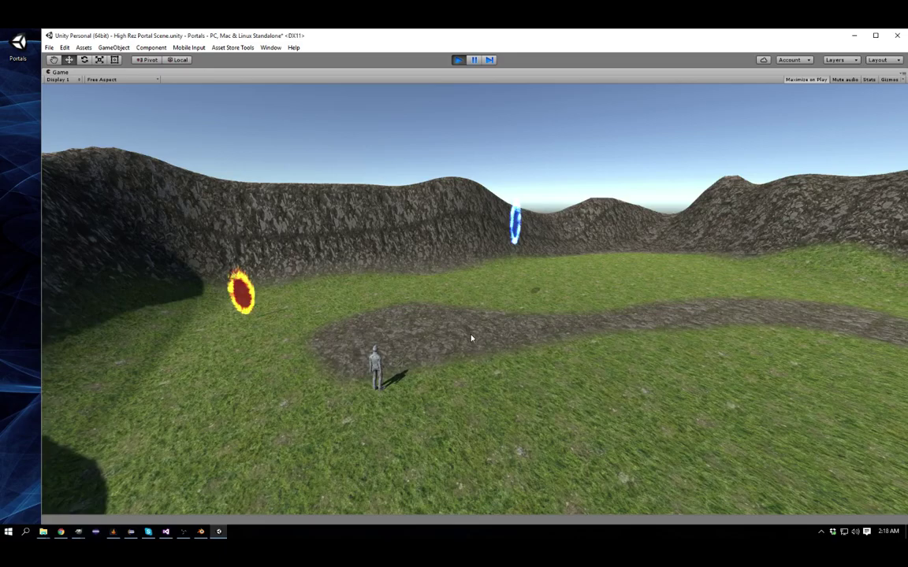
key("a")
key("w")
key("a")
key("w")
key("s")
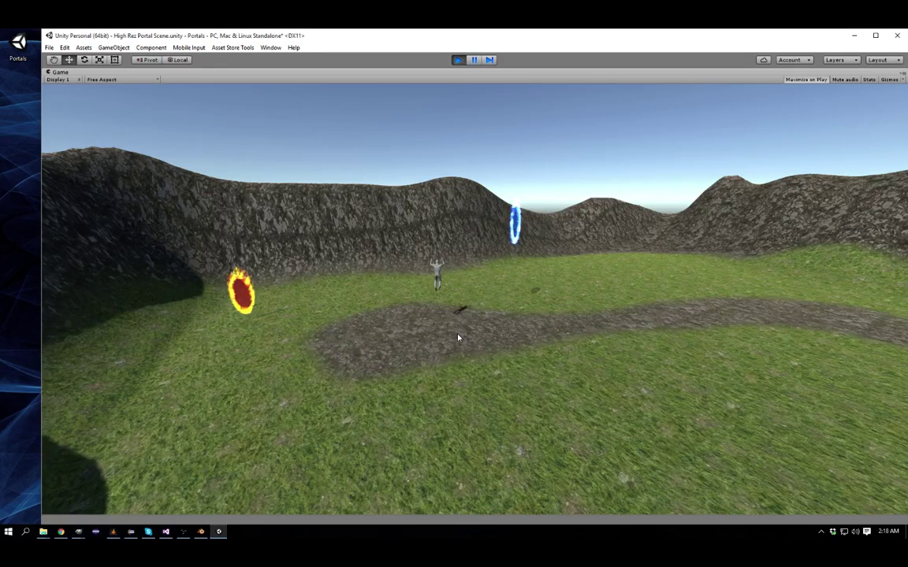
key("a")
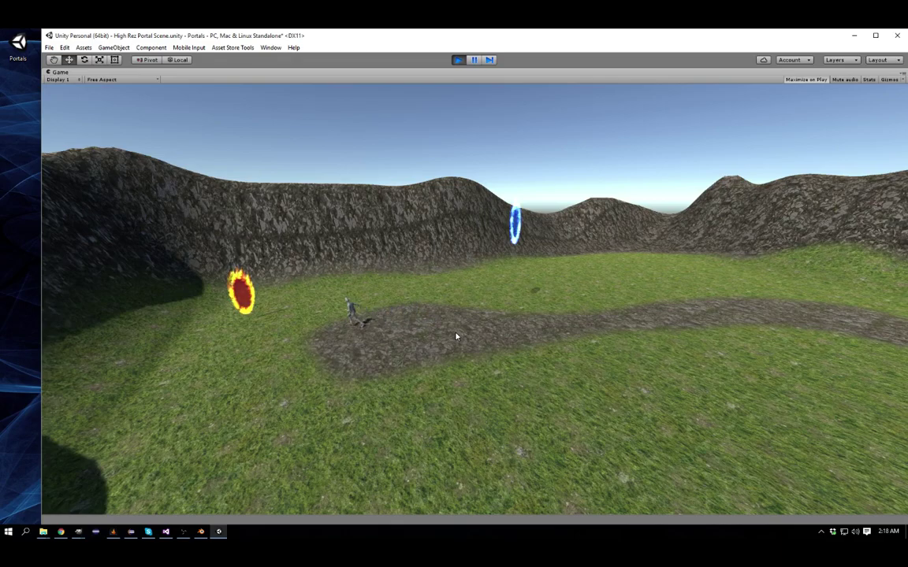
key("s")
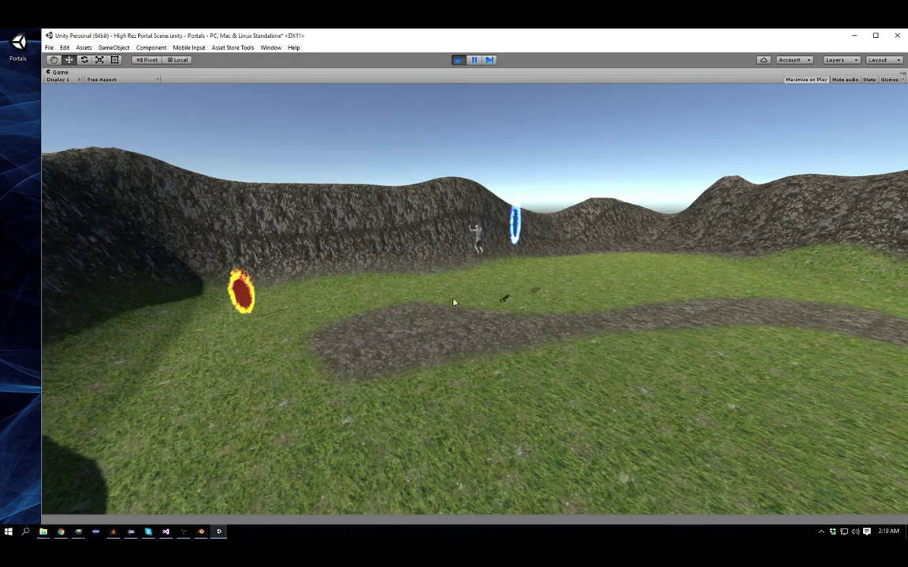
left_click(457, 61)
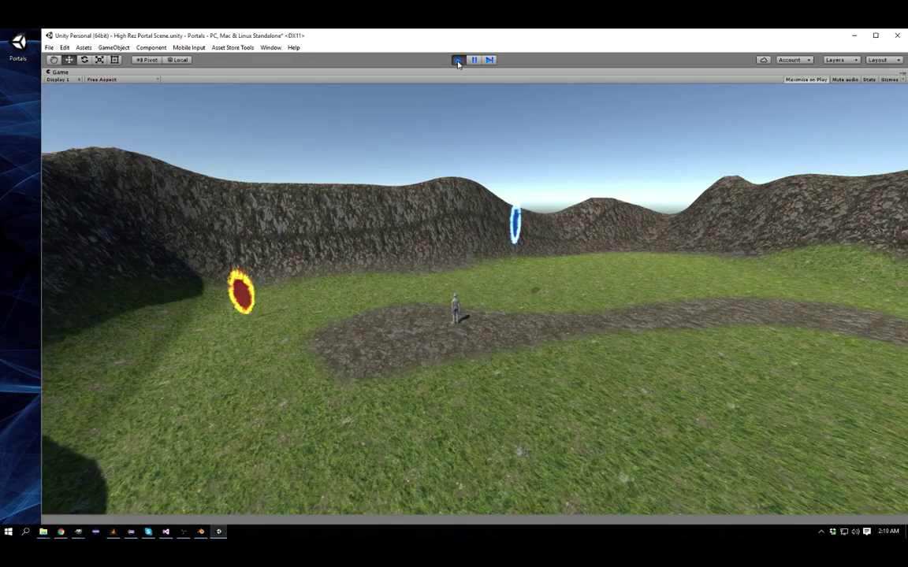